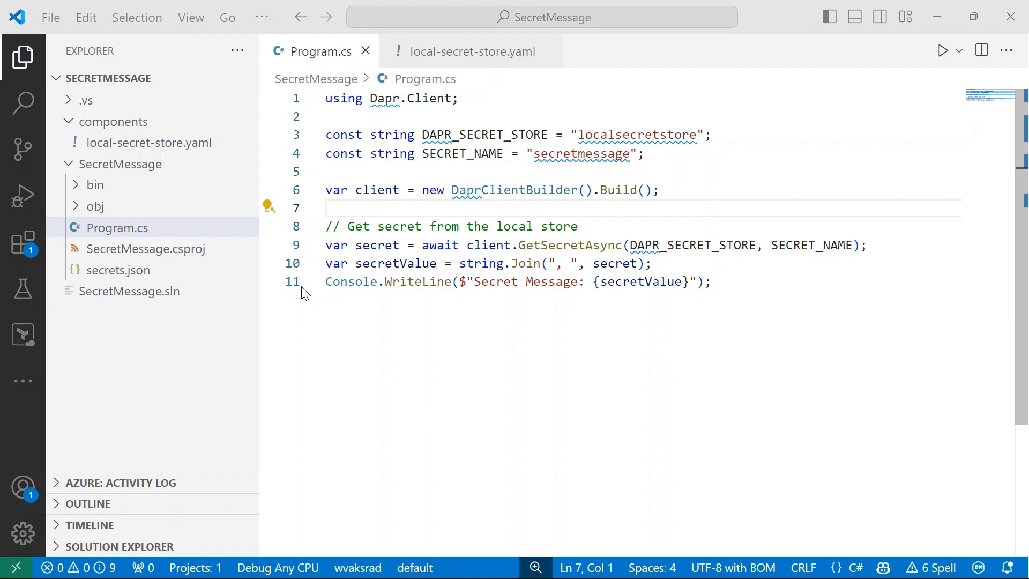
Check the project file's Dapr.AspNetCore package reference, then return to Program.cs
{"action": "left_click", "coordinate": [145, 248]}
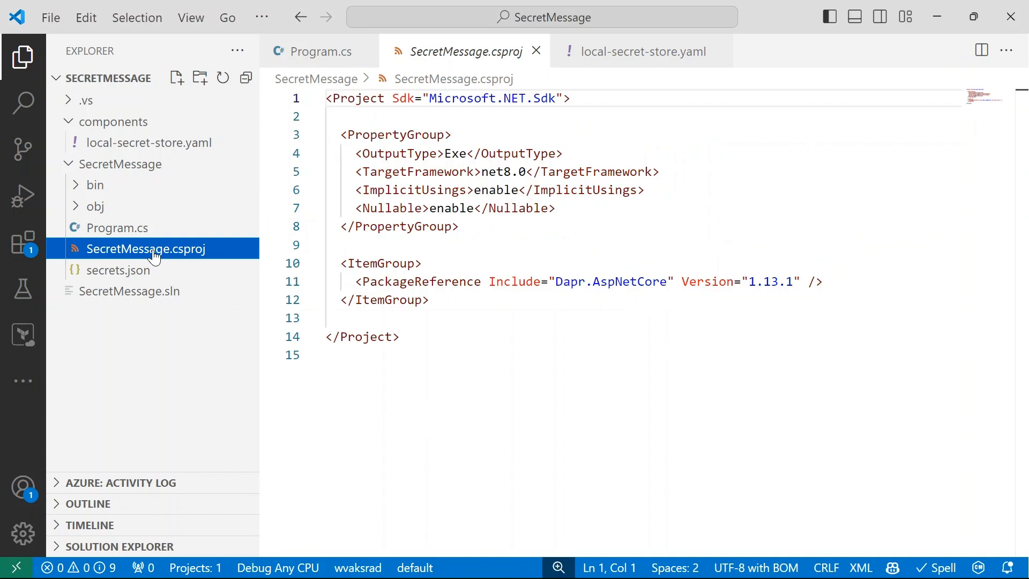
{"action": "left_click_drag", "start_coordinate": [556, 281], "coordinate": [627, 283]}
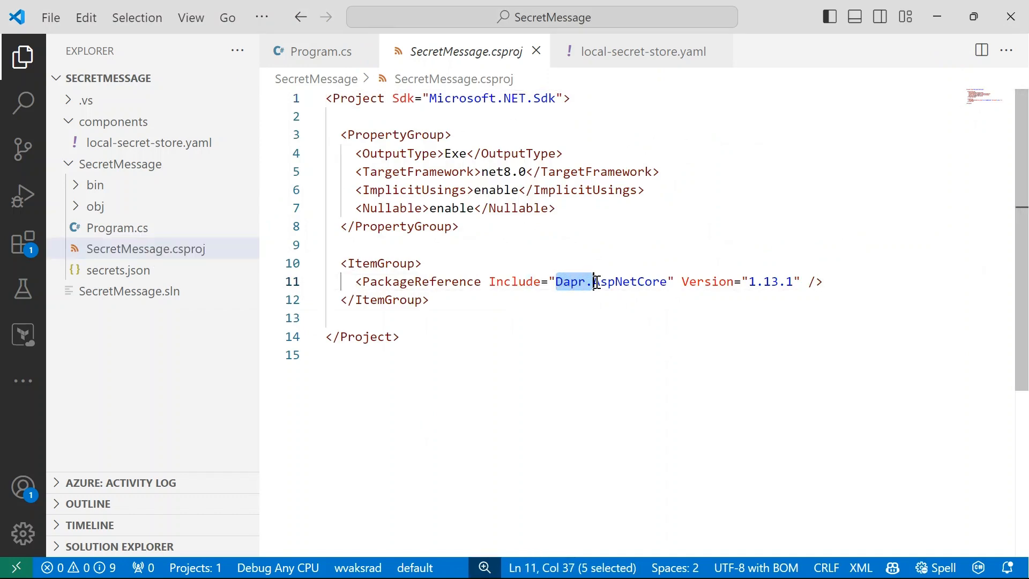
{"action": "left_click", "coordinate": [696, 305]}
{"action": "left_click", "coordinate": [117, 228]}
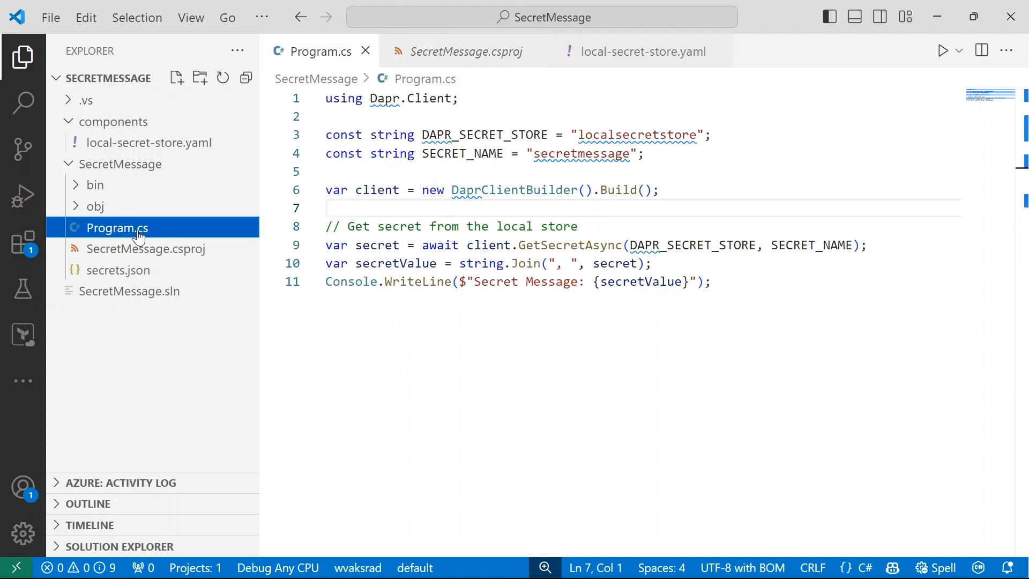
{"action": "left_click", "coordinate": [508, 207]}
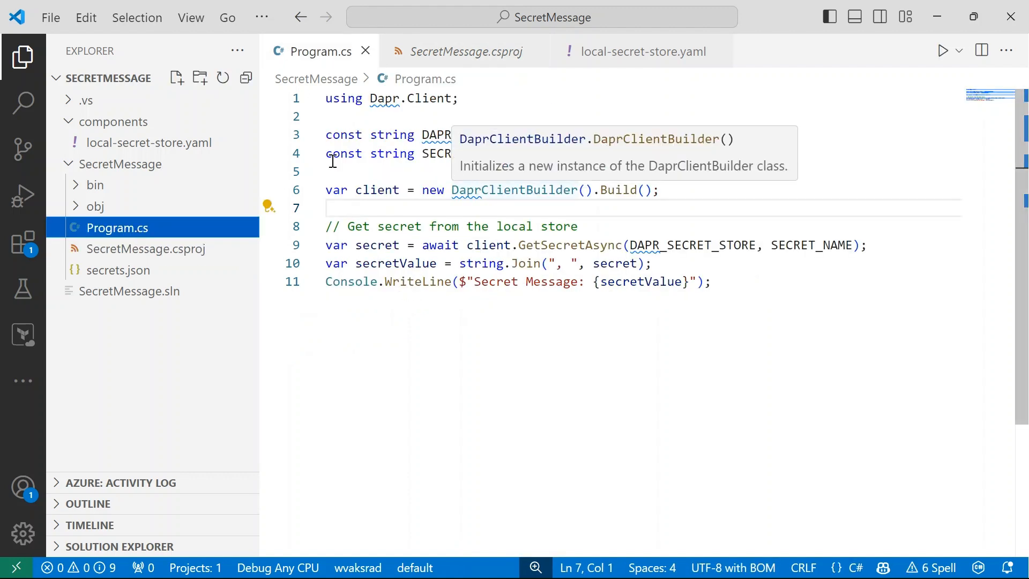
Point out the secret store name constant and the secret name 'secretmessage' in Program.cs
{"action": "left_click", "coordinate": [879, 129]}
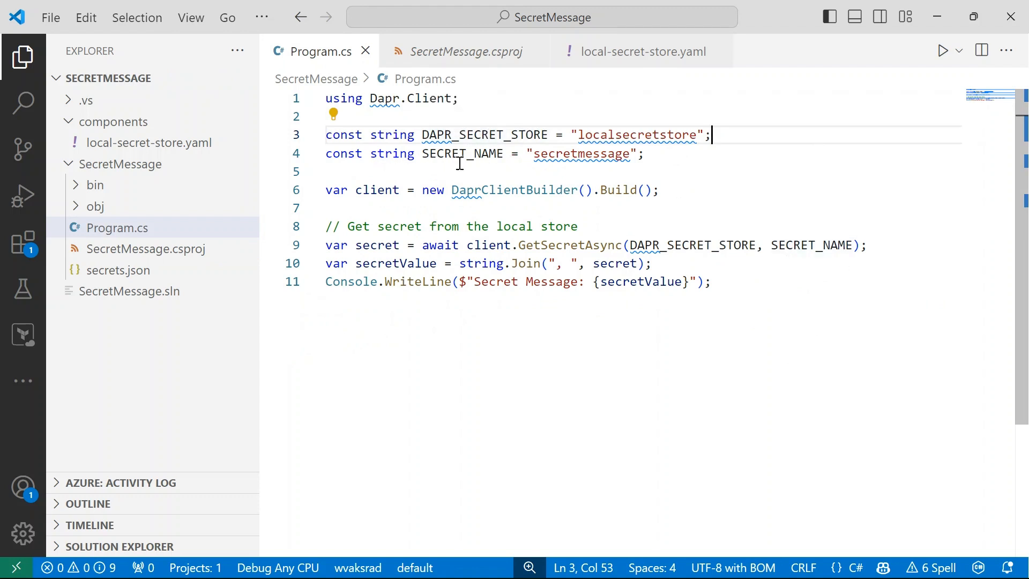
{"action": "left_click", "coordinate": [684, 172]}
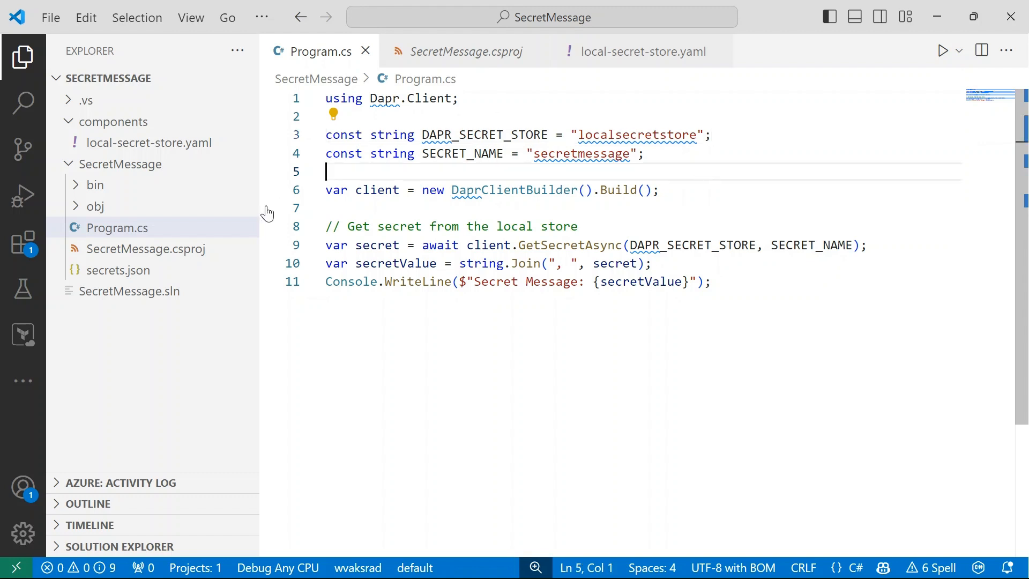
{"action": "left_click", "coordinate": [540, 154]}
{"action": "double_click", "coordinate": [541, 154]}
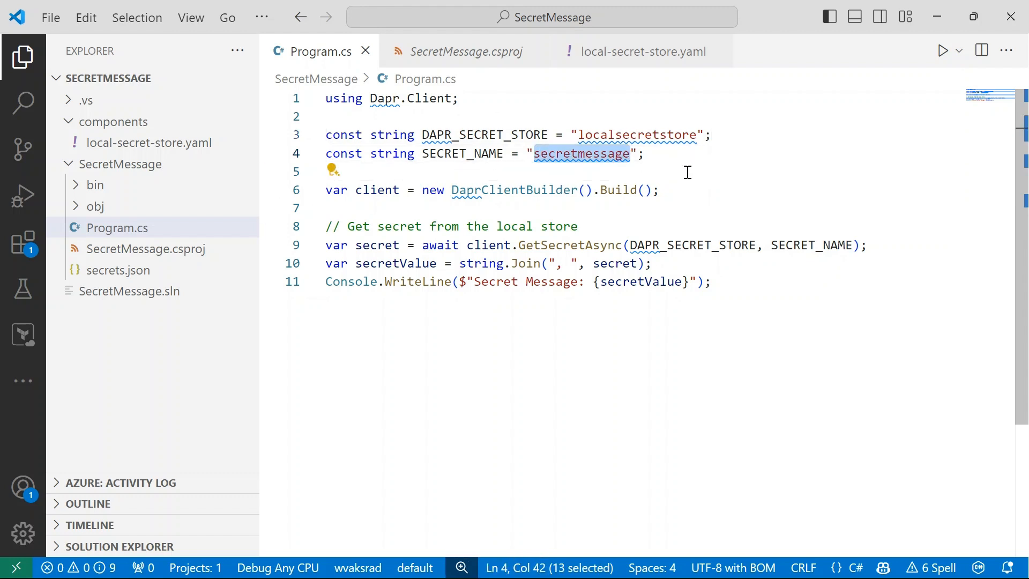
{"action": "left_click", "coordinate": [683, 172]}
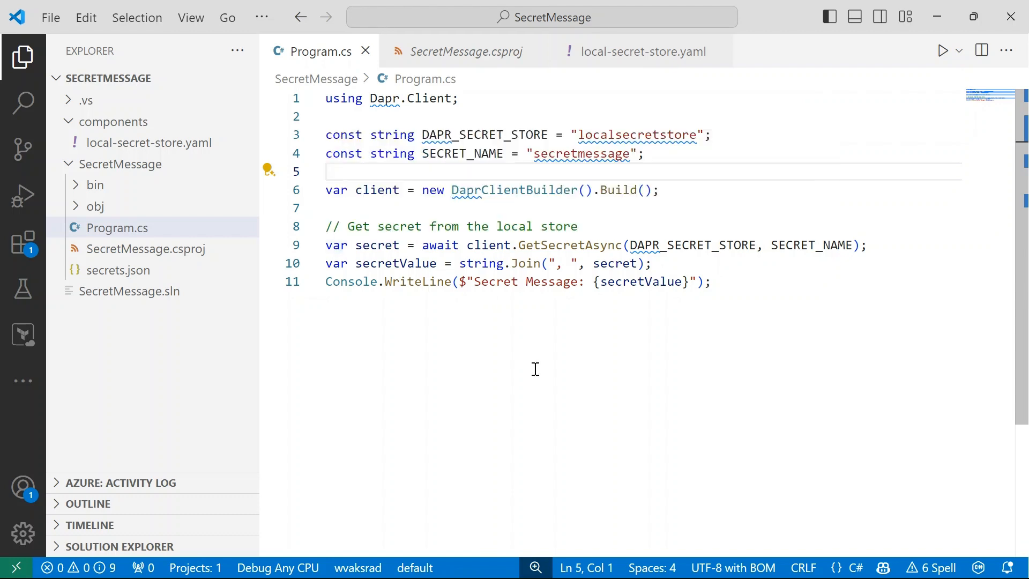
Show the GetSecretAsync call details at the end of the code, then dismiss them
{"action": "left_click", "coordinate": [533, 368]}
{"action": "double_click", "coordinate": [533, 244]}
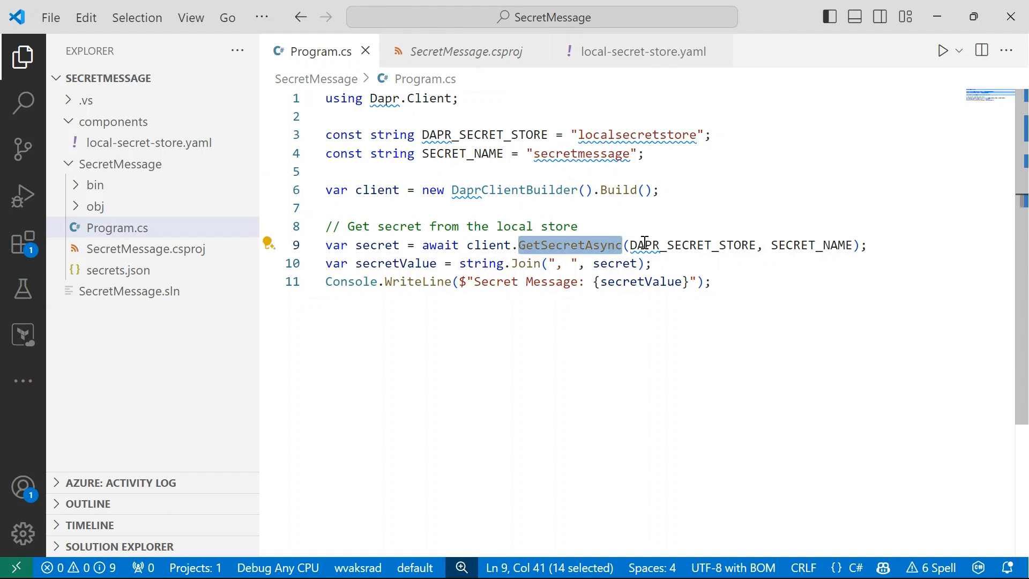
{"action": "mouse_move", "coordinate": [570, 244]}
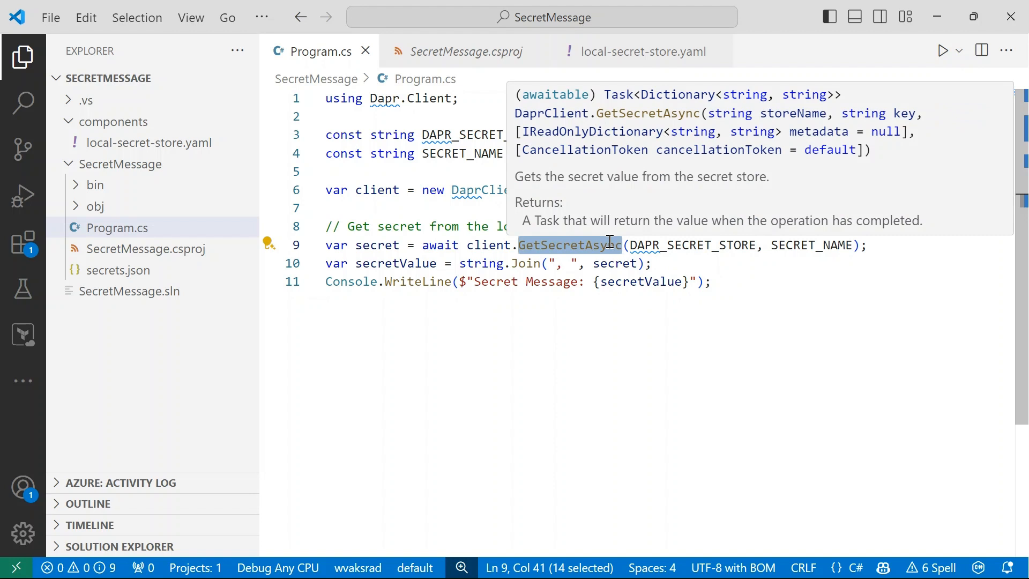
{"action": "left_click", "coordinate": [727, 282]}
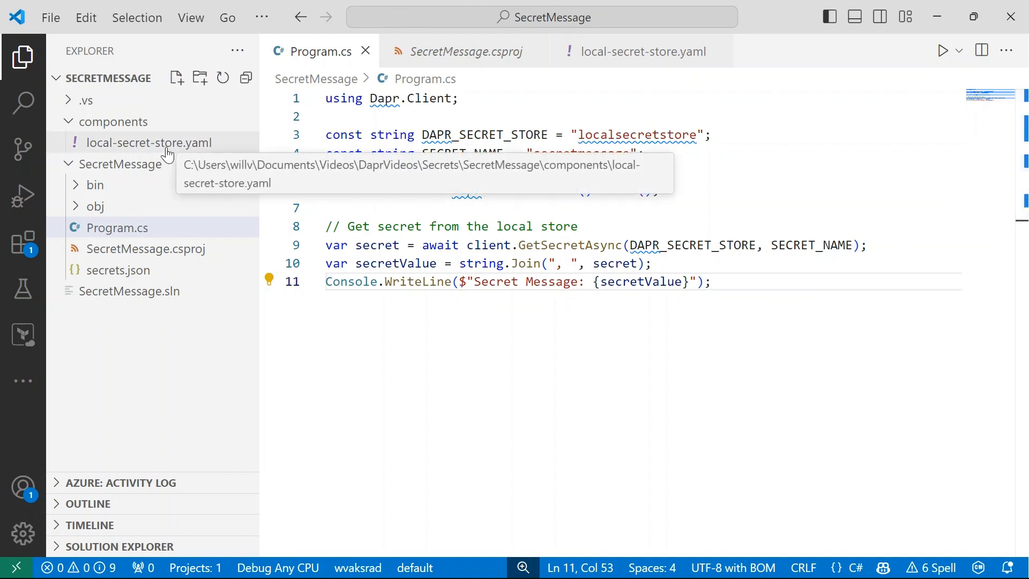
Match the store name 'localsecretstore' in Program.cs with the component name in local-secret-store.yaml
{"action": "left_click", "coordinate": [149, 143]}
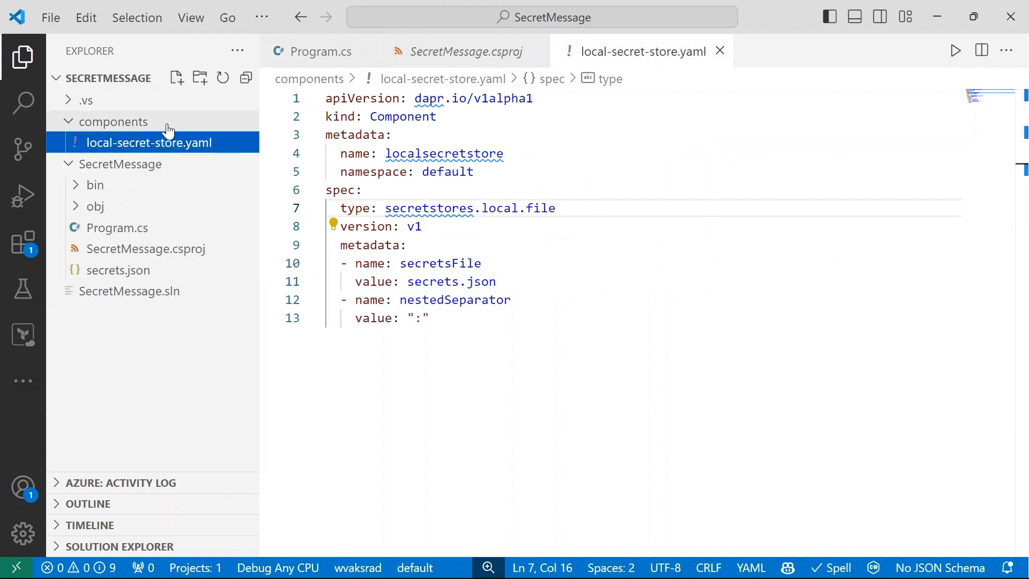
{"action": "left_click", "coordinate": [623, 450]}
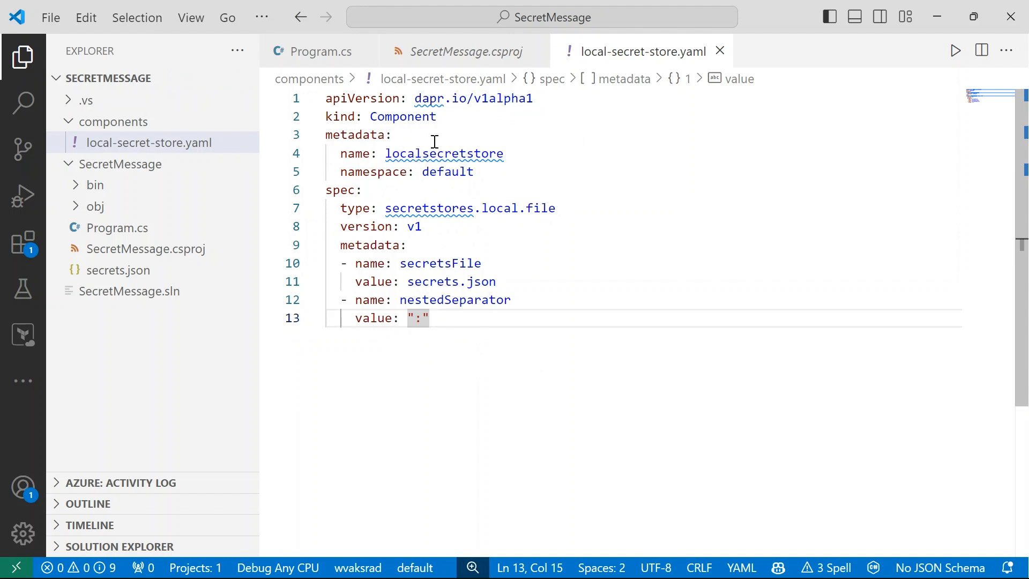
{"action": "left_click", "coordinate": [314, 52]}
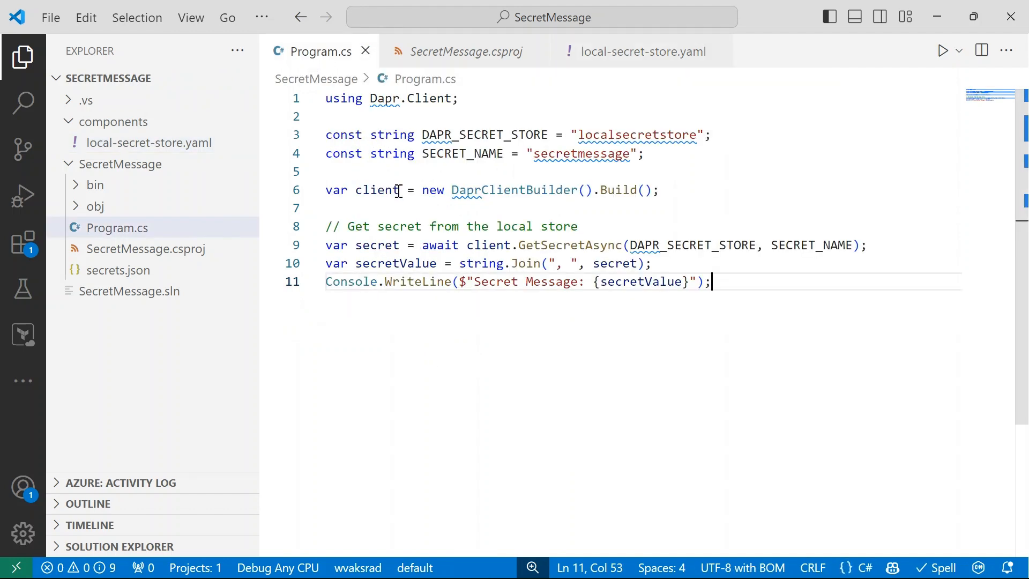
{"action": "left_click_drag", "start_coordinate": [578, 135], "coordinate": [696, 135]}
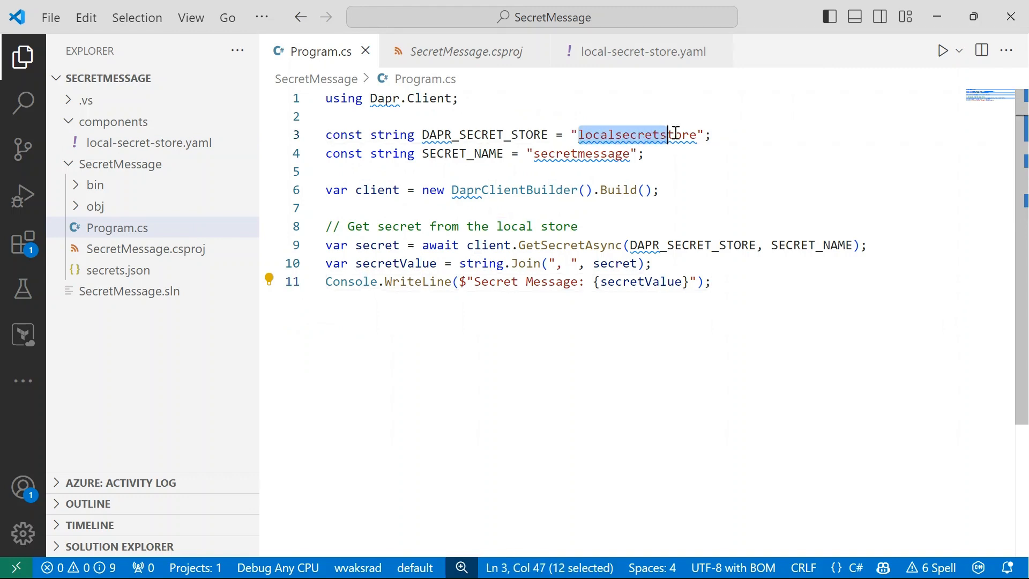
{"action": "left_click", "coordinate": [643, 52]}
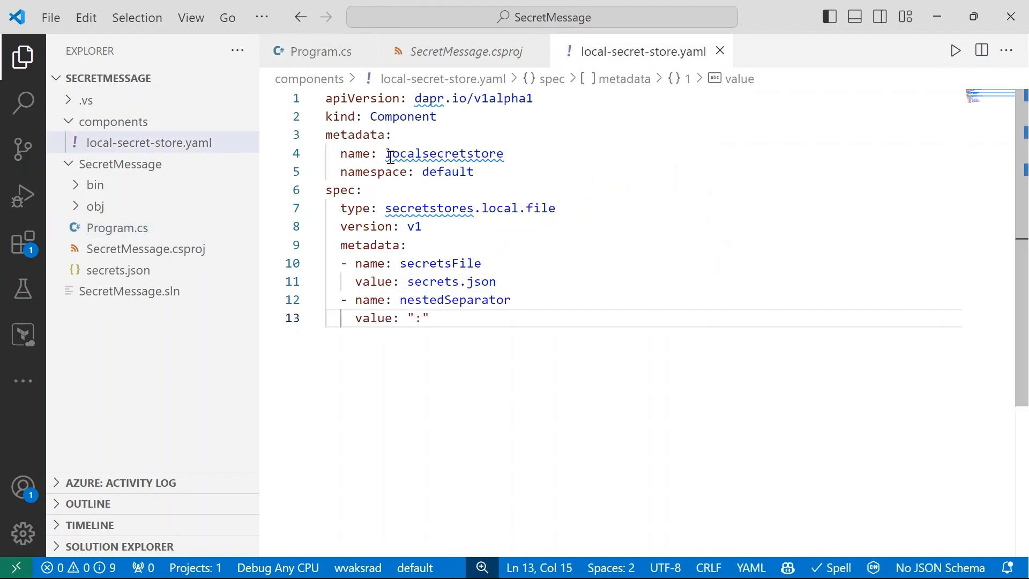
{"action": "left_click_drag", "start_coordinate": [386, 154], "coordinate": [504, 154]}
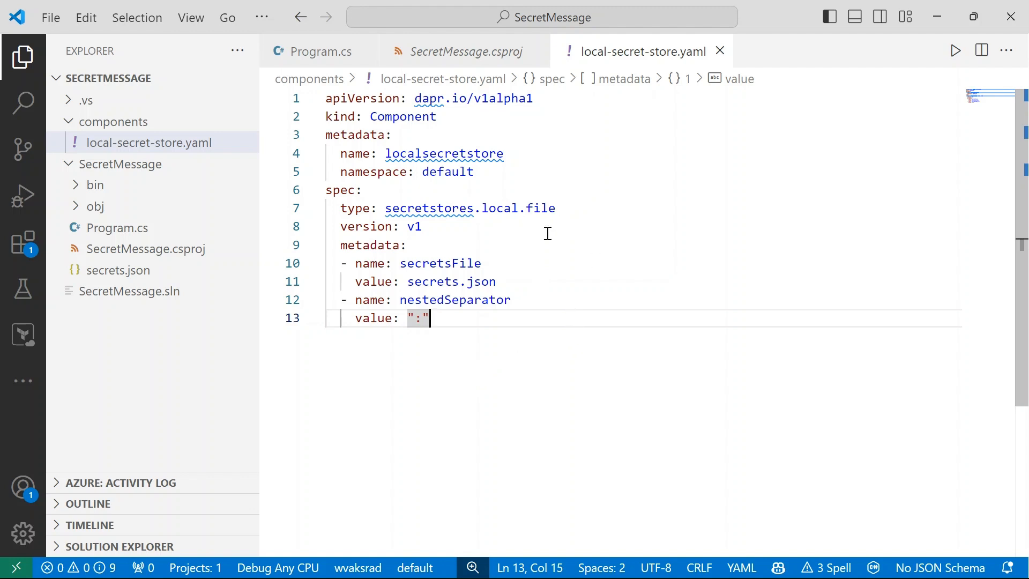
Point out the spec metadata secretsFile setting and view the referenced secrets.json file
{"action": "left_click", "coordinate": [443, 244]}
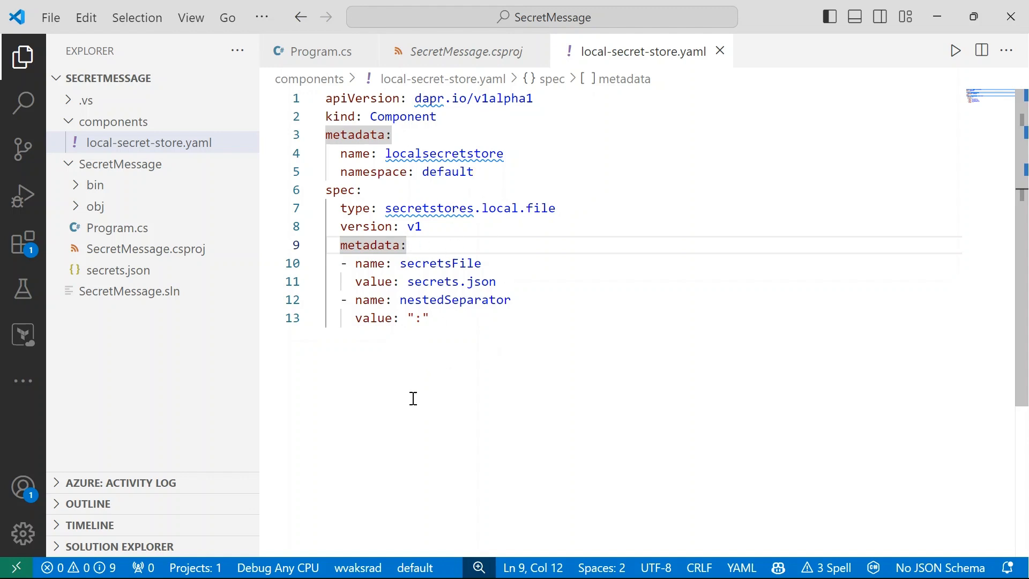
{"action": "double_click", "coordinate": [426, 263]}
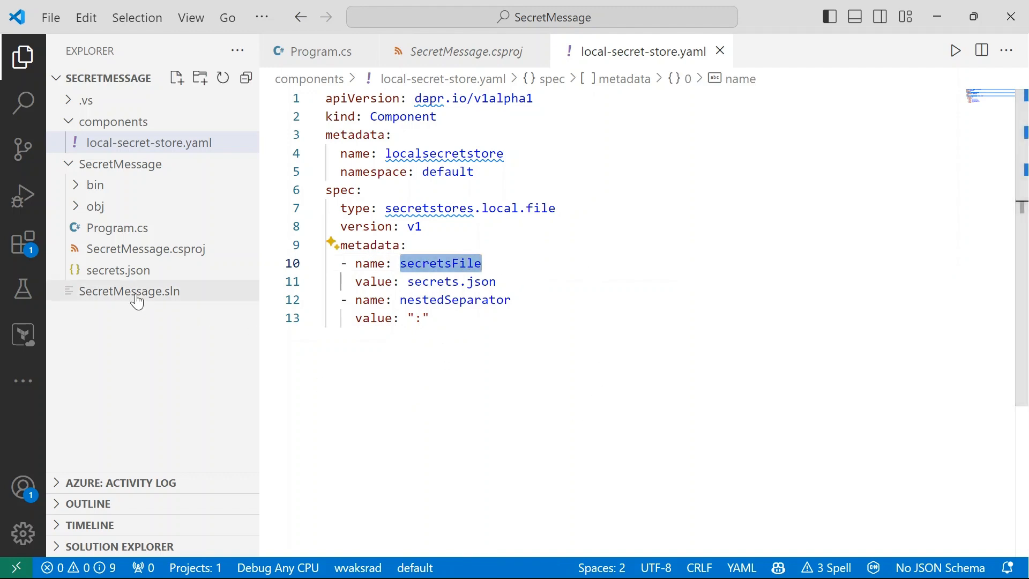
{"action": "mouse_move", "coordinate": [118, 270]}
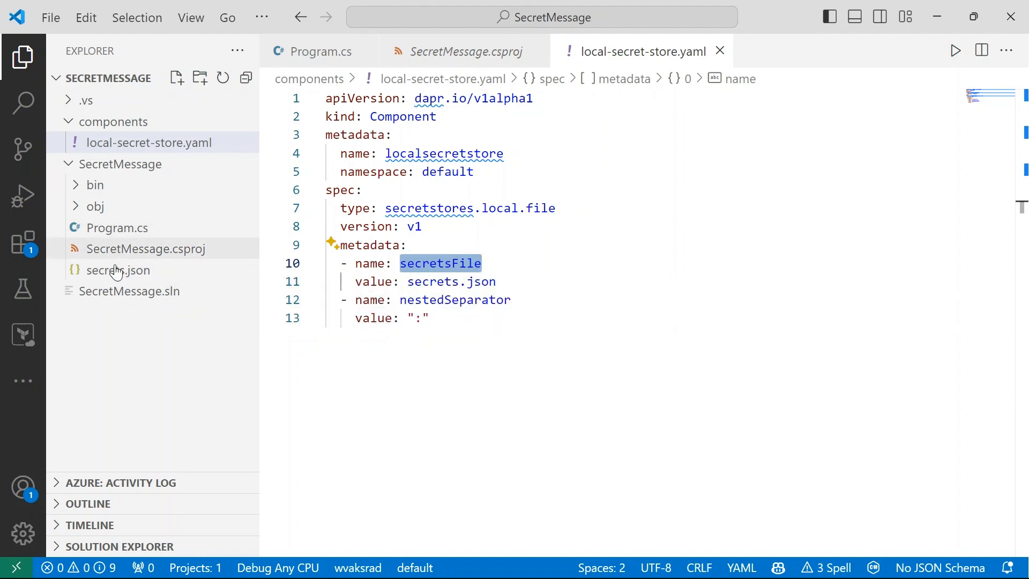
{"action": "left_click", "coordinate": [118, 269]}
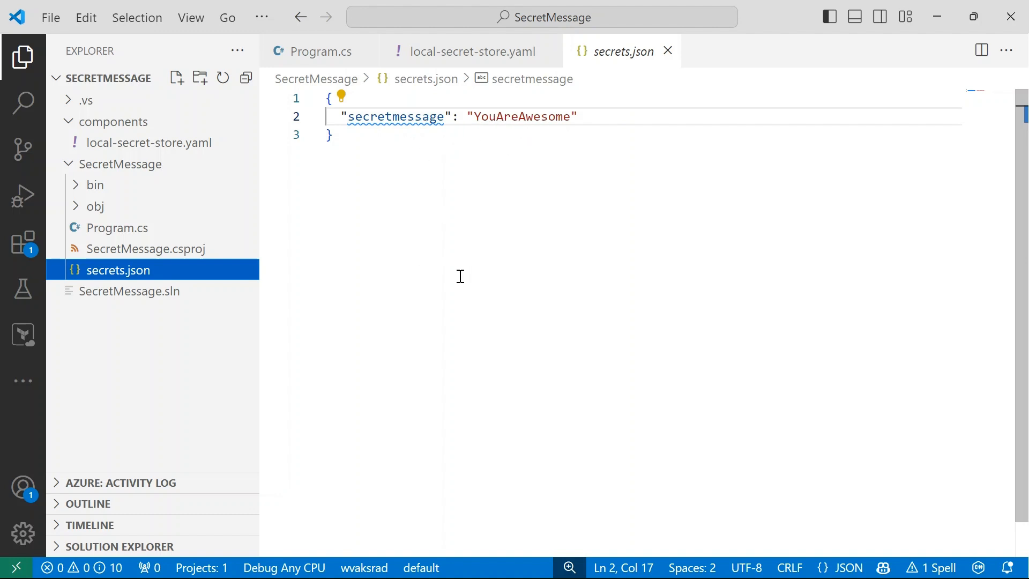
Back in the component file, highlight the nestedSeparator setting and its value
{"action": "left_click", "coordinate": [446, 51]}
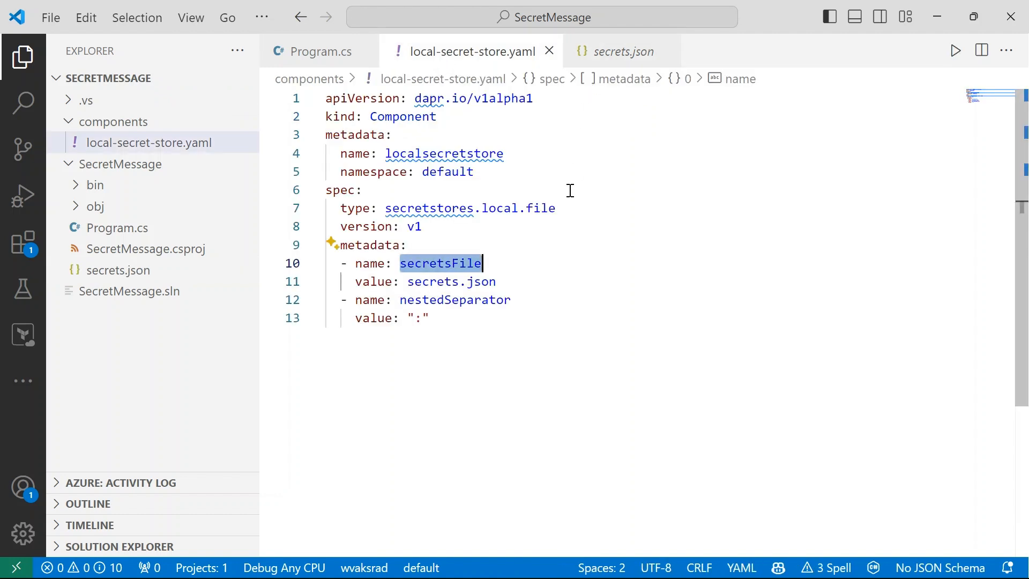
{"action": "left_click", "coordinate": [583, 322]}
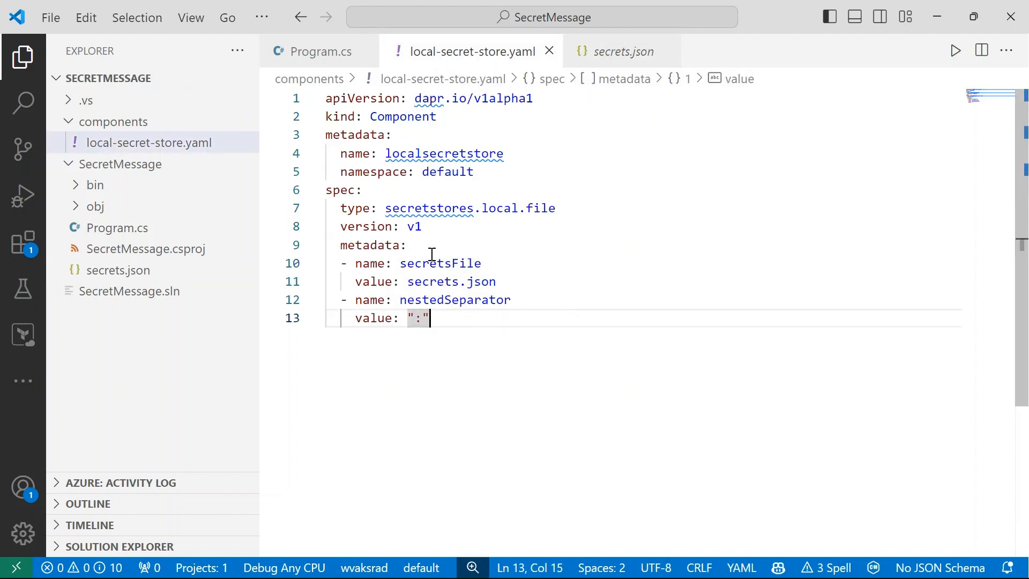
{"action": "left_click", "coordinate": [603, 299]}
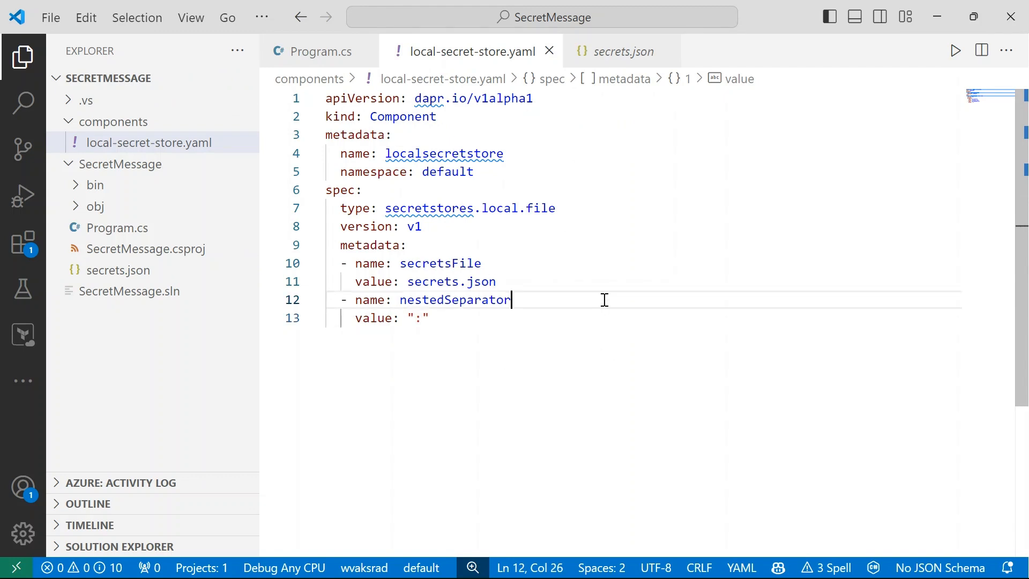
{"action": "double_click", "coordinate": [449, 300]}
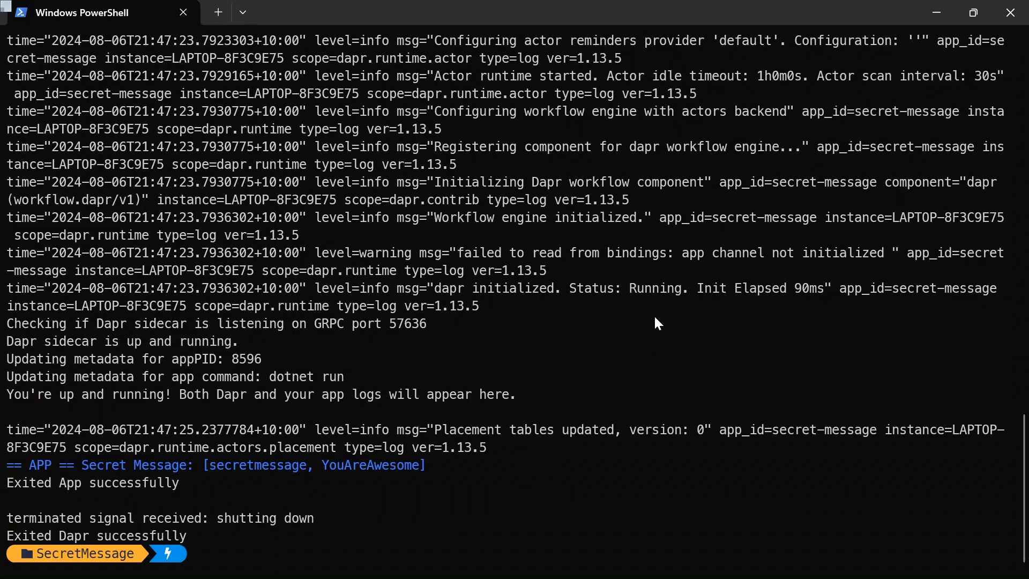
{"action": "triple_click", "coordinate": [335, 464]}
{"action": "left_click", "coordinate": [504, 458]}
{"action": "left_click_drag", "start_coordinate": [322, 465], "coordinate": [420, 466]}
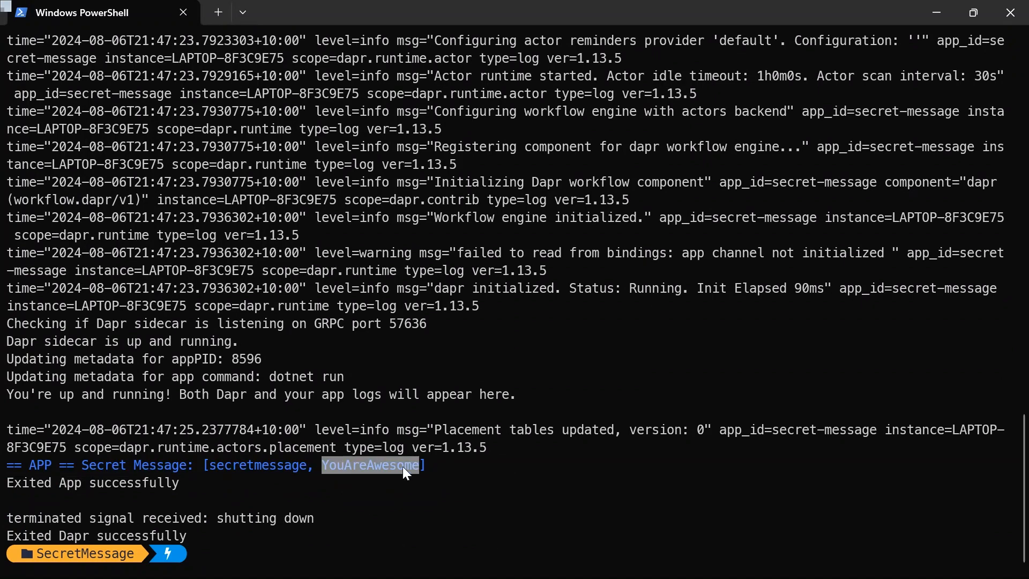
{"action": "right_click", "coordinate": [418, 486]}
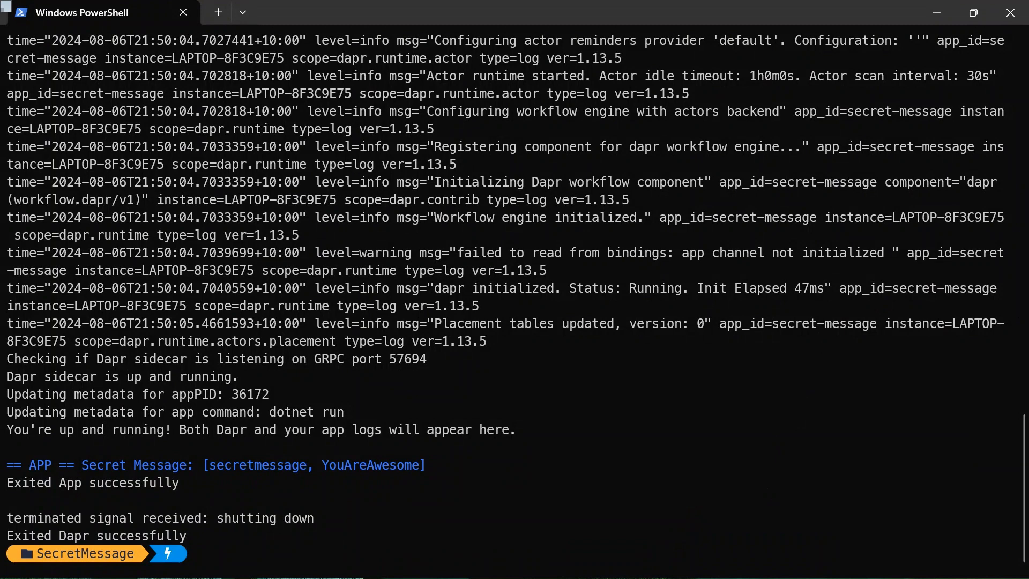
Return to the editor and locate the 'YouAreAwesome' value in secrets.json, glancing at the component and program files
{"action": "key", "text": "alt+Tab"}
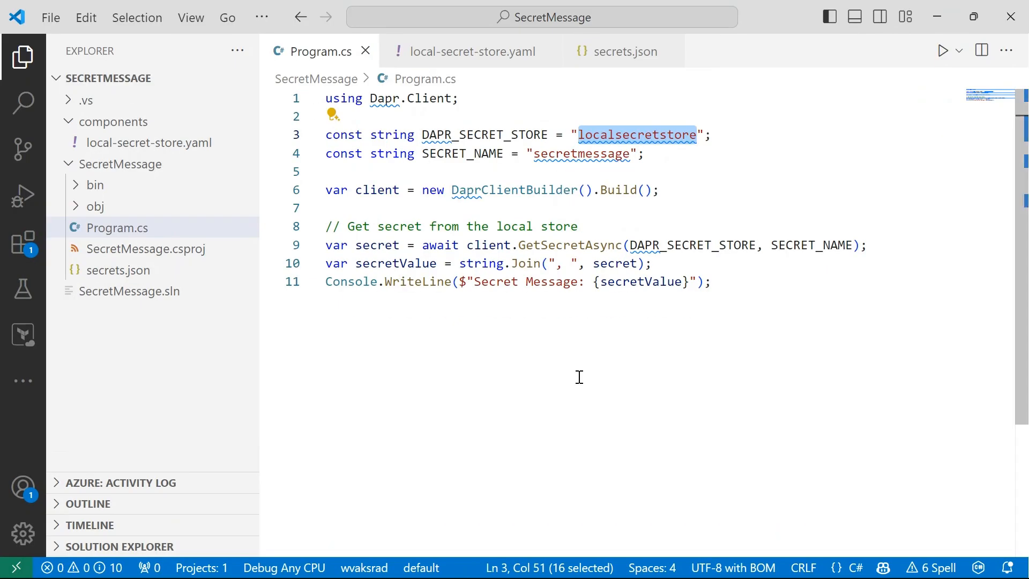
{"action": "left_click", "coordinate": [565, 358]}
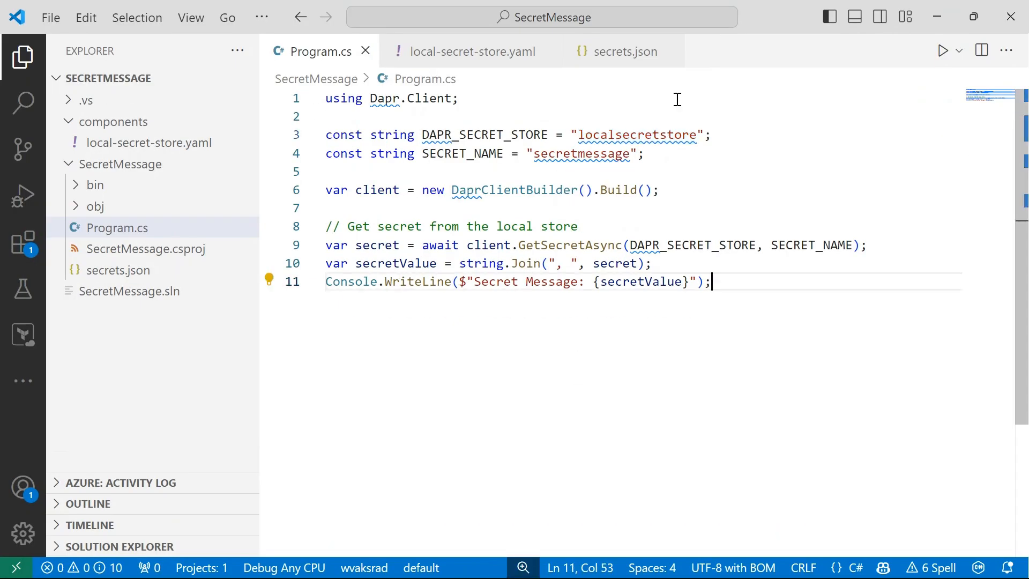
{"action": "left_click", "coordinate": [610, 55]}
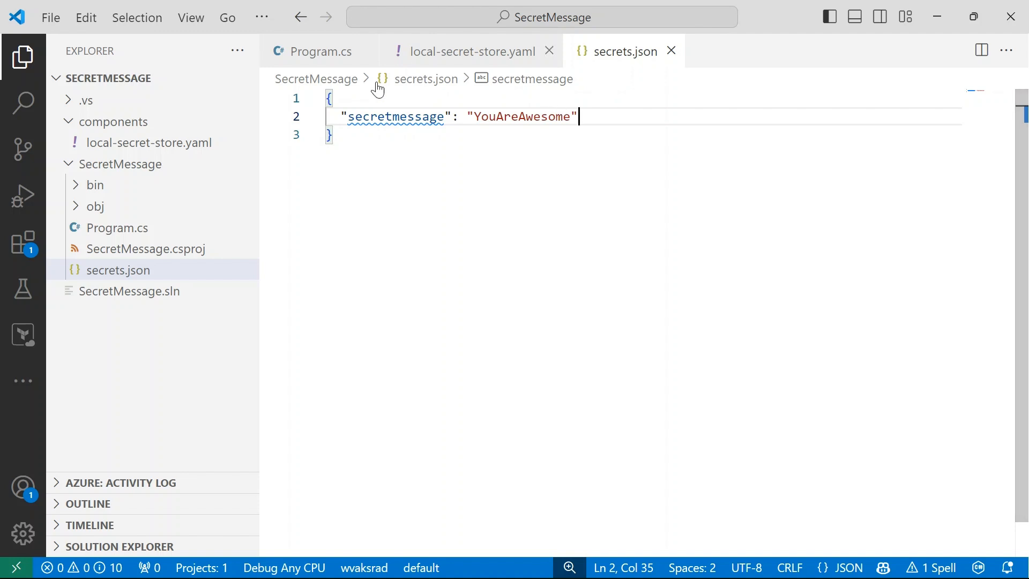
{"action": "double_click", "coordinate": [530, 116]}
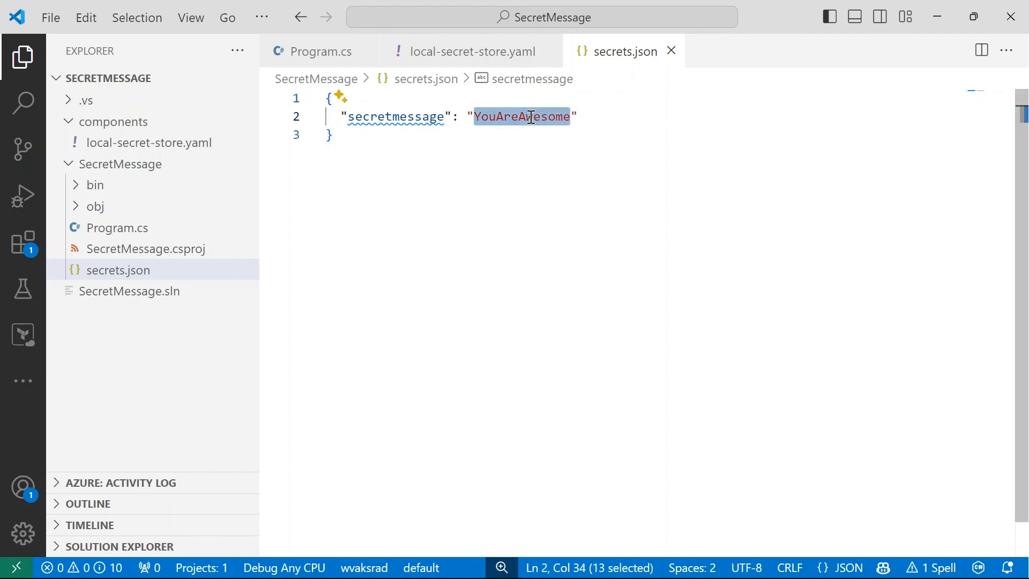
{"action": "left_click", "coordinate": [448, 49]}
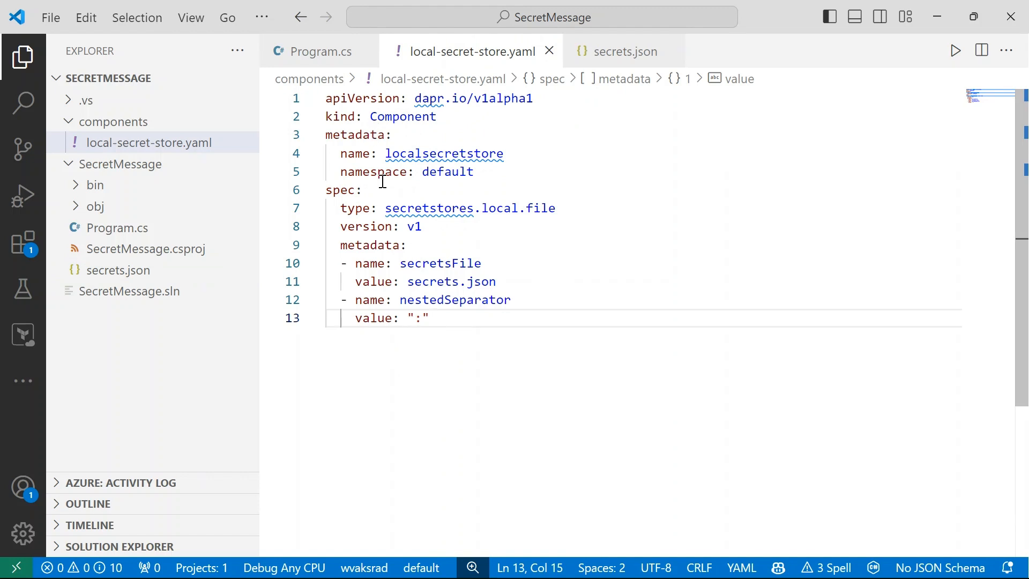
{"action": "left_click", "coordinate": [311, 51]}
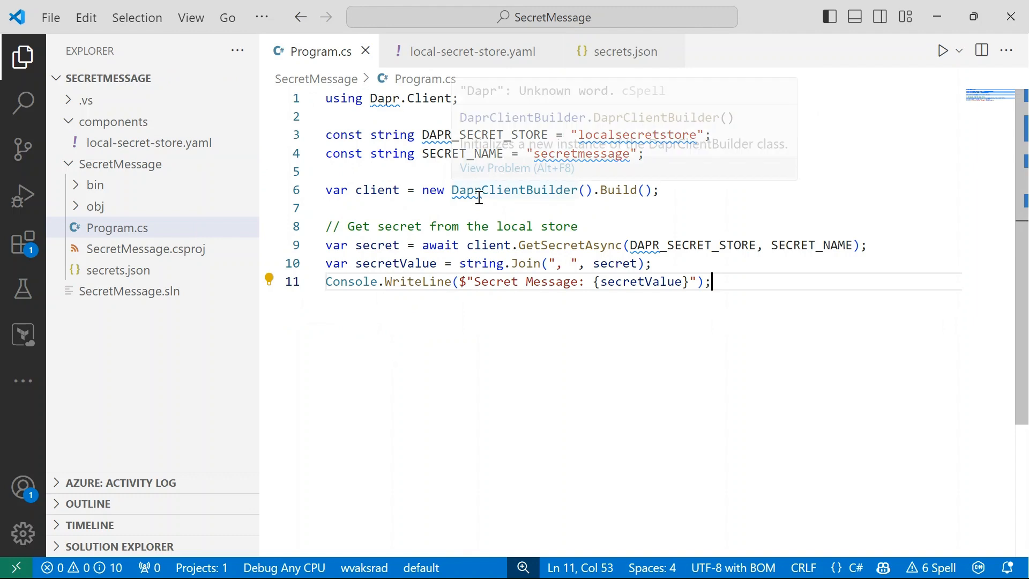
{"action": "left_click", "coordinate": [619, 52]}
{"action": "left_click", "coordinate": [523, 117]}
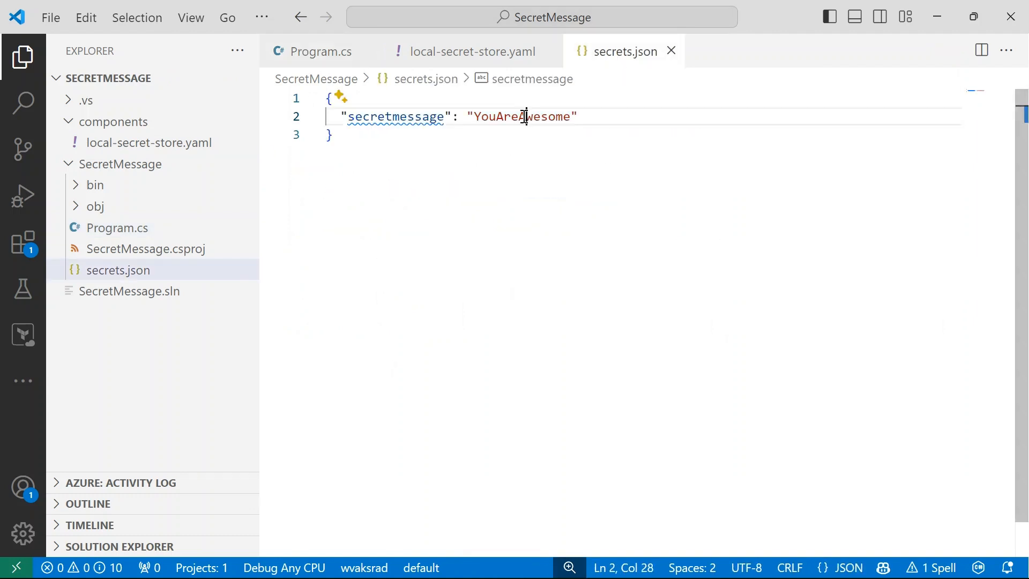
{"action": "double_click", "coordinate": [523, 117]}
{"action": "type", "text": "YouA"}
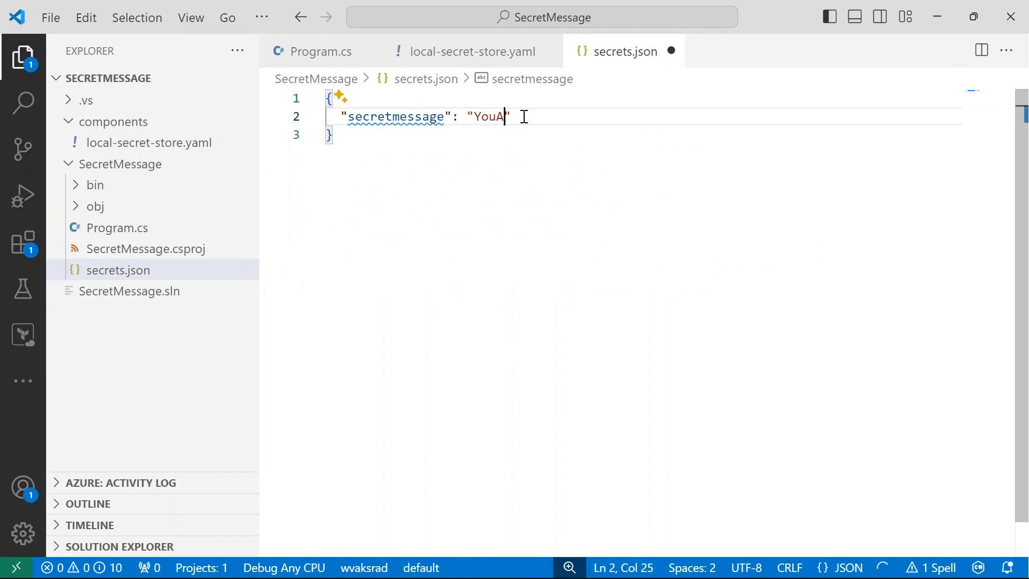
{"action": "type", "text": "reG"}
{"action": "key", "text": "BackSpace"}
{"action": "type", "text": "Ok"}
{"action": "key", "text": "ctrl+s"}
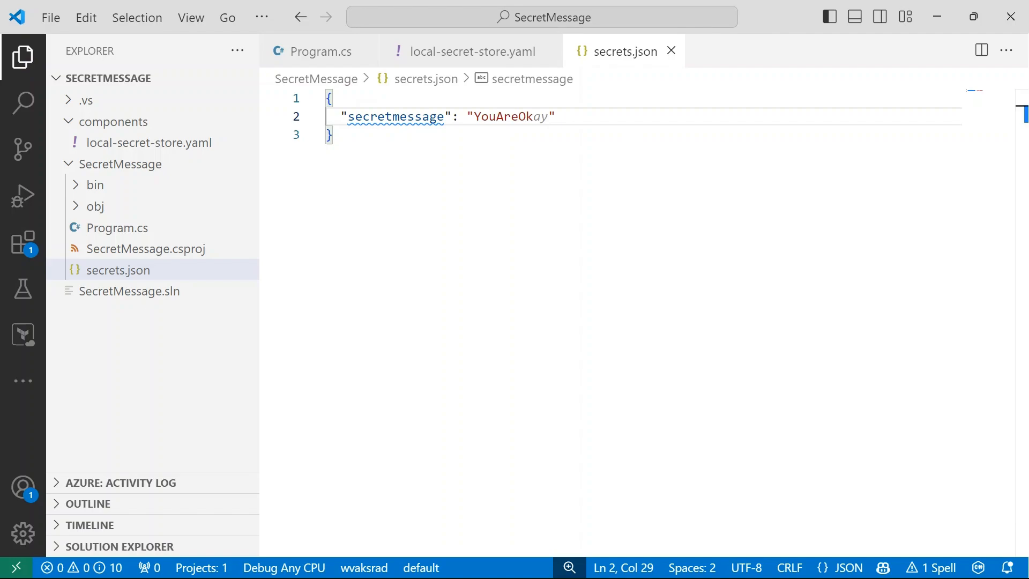
{"action": "key", "text": "alt+Tab"}
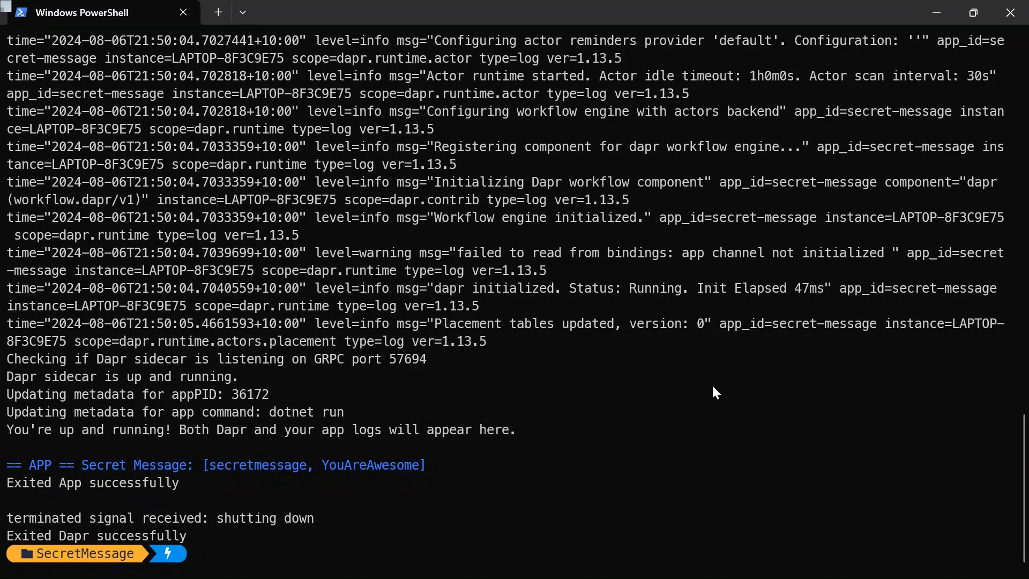
Recall and rerun the previous dapr run command
{"action": "key", "text": "Up"}
{"action": "key", "text": "Return"}
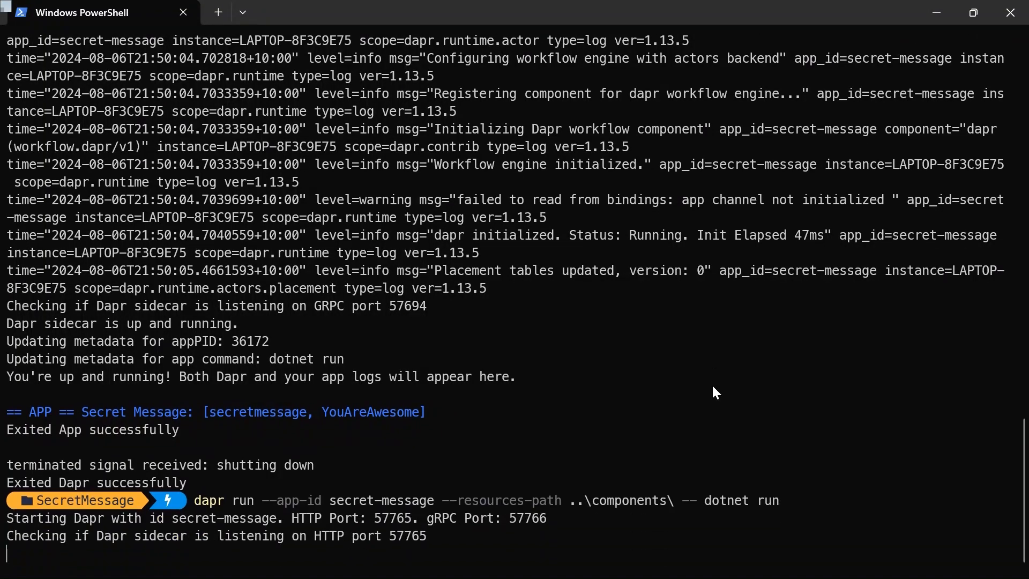